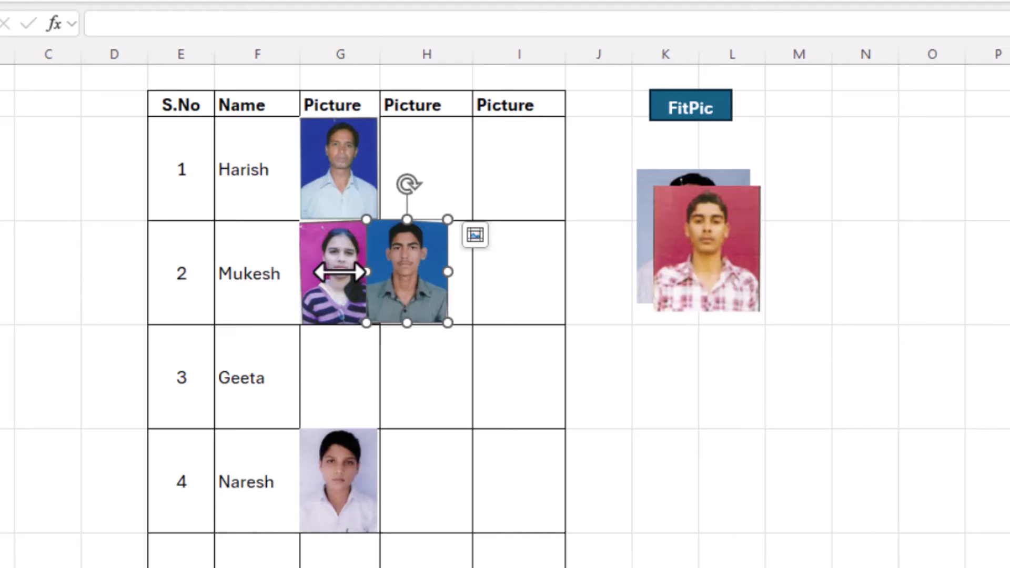
Move the woman's photo to row 3 and the grey-shirt photo to row 2 of the first Picture column, fitting each with FitPic.
{"action": "left_click_drag", "start_coordinate": [339, 272], "coordinate": [347, 379]}
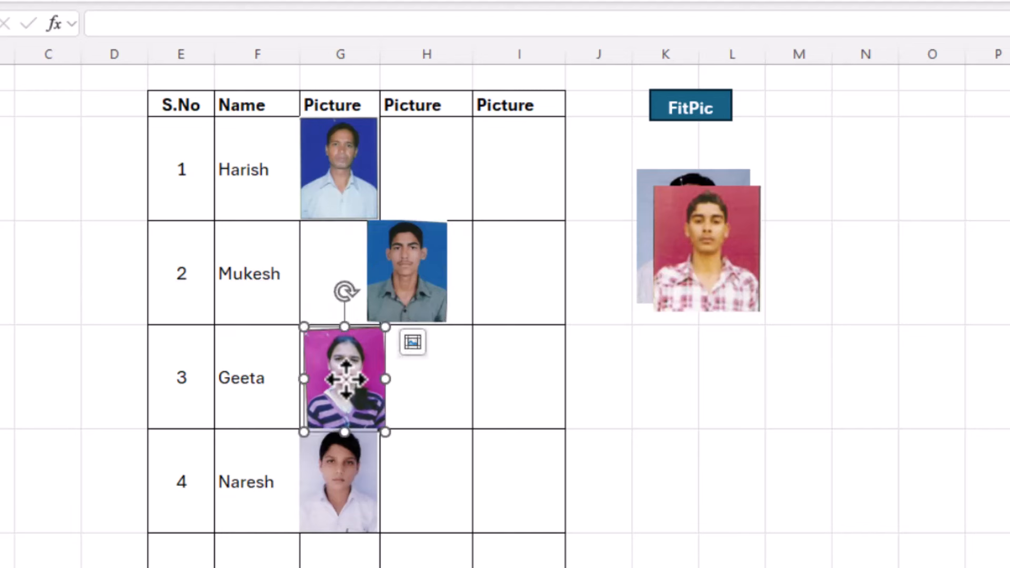
{"action": "left_click", "coordinate": [689, 125]}
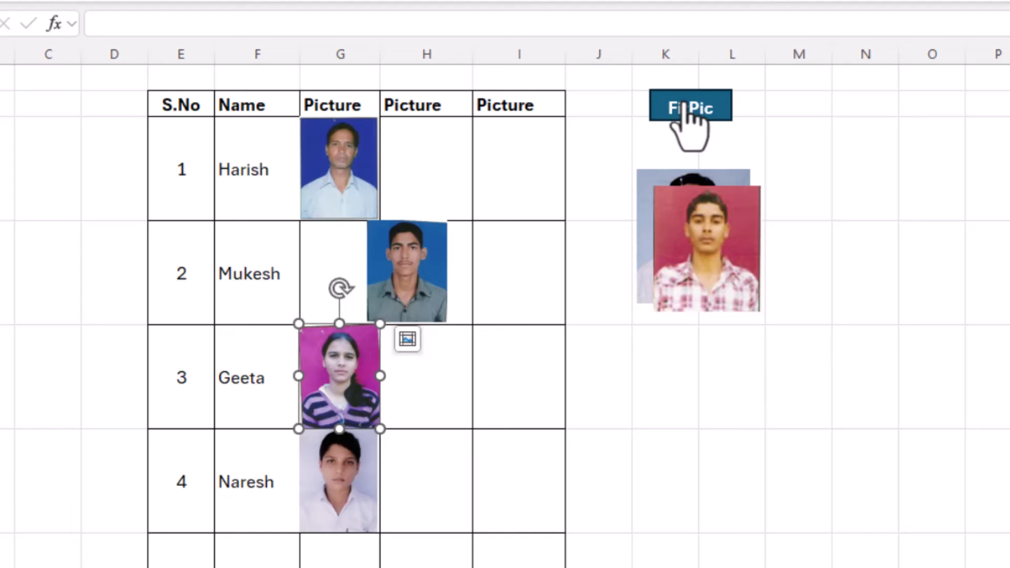
{"action": "left_click_drag", "start_coordinate": [397, 254], "coordinate": [345, 257]}
{"action": "left_click", "coordinate": [693, 118]}
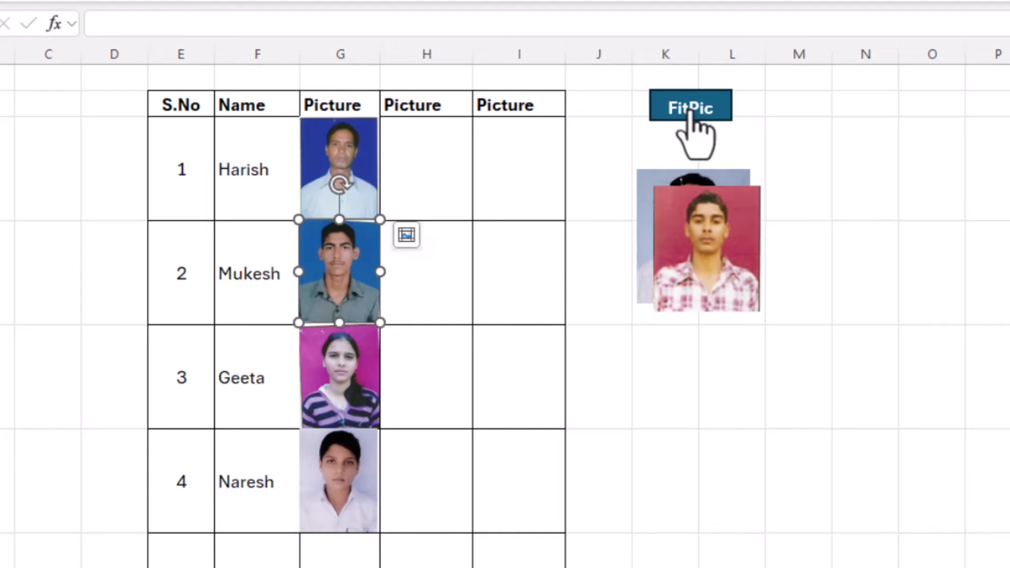
{"action": "left_click", "coordinate": [842, 242]}
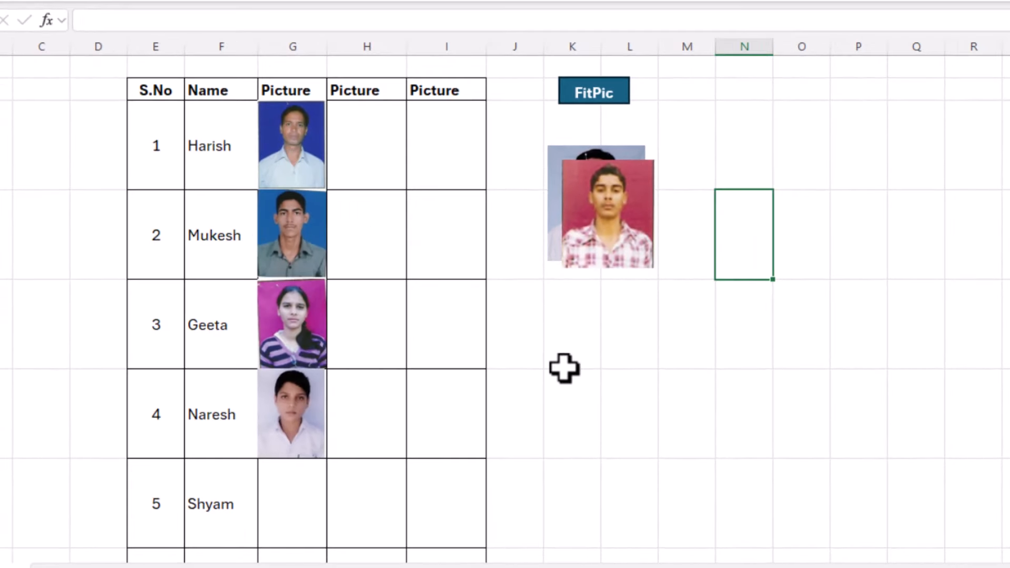
Move the checked-shirt photo into row 5 of the first Picture column and fit it to the cell with FitPic.
{"action": "left_click_drag", "start_coordinate": [599, 221], "coordinate": [298, 523]}
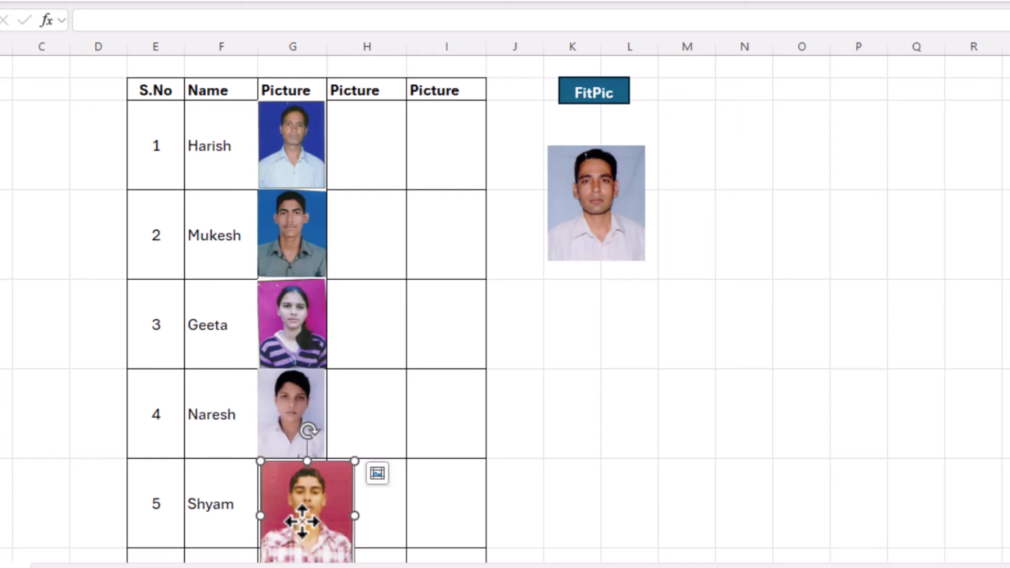
{"action": "left_click", "coordinate": [592, 99]}
{"action": "left_click", "coordinate": [577, 433]}
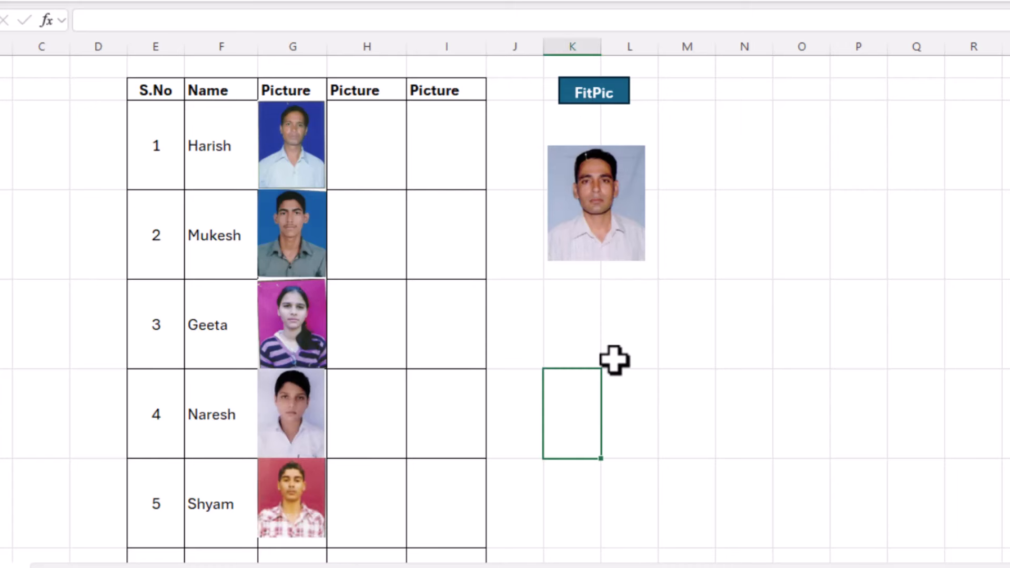
Move the remaining loose photo into row 6 of the first Picture column and fit it to the cell with FitPic.
{"action": "scroll", "coordinate": [615, 360], "scroll_direction": "down", "scroll_amount": 1}
{"action": "left_click_drag", "start_coordinate": [608, 94], "coordinate": [323, 509]}
{"action": "scroll", "coordinate": [607, 365], "scroll_direction": "up", "scroll_amount": 1}
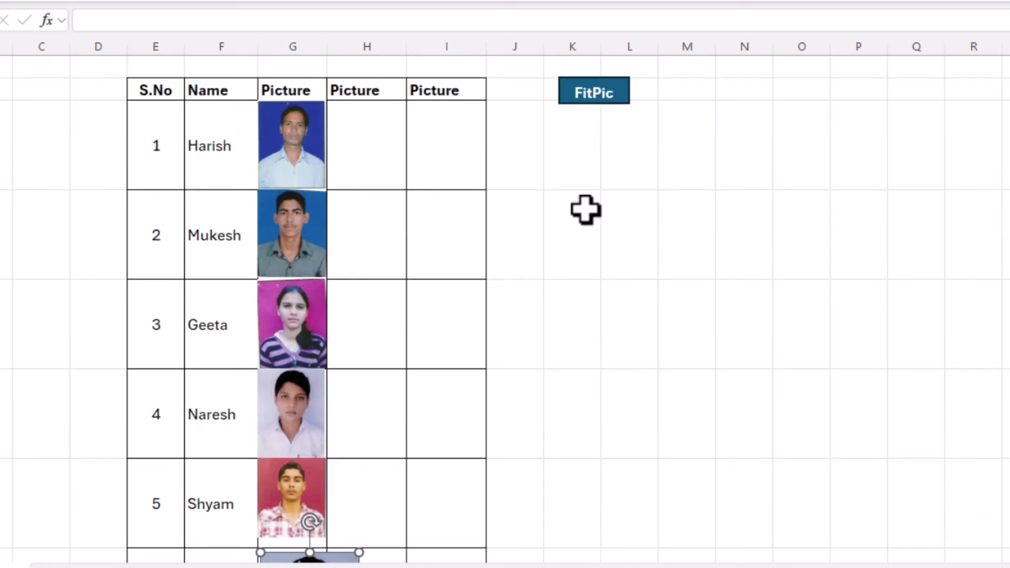
{"action": "left_click", "coordinate": [593, 97]}
{"action": "scroll", "coordinate": [514, 289], "scroll_direction": "down", "scroll_amount": 1}
{"action": "left_click", "coordinate": [604, 329]}
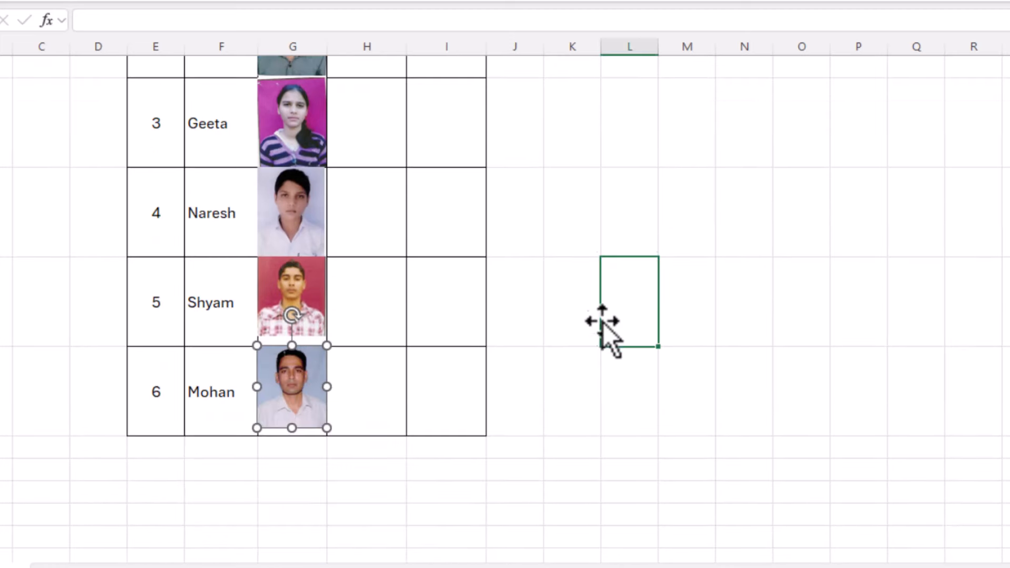
{"action": "scroll", "coordinate": [600, 342], "scroll_direction": "up", "scroll_amount": 3}
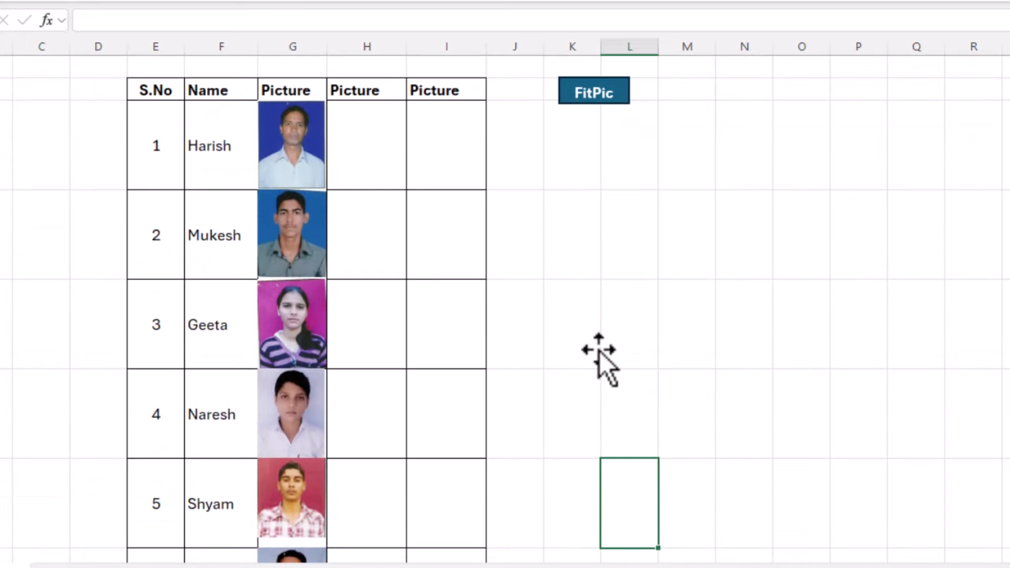
Draw a rectangle below the FitPic button and label it "Bulk FitPic" in centred 14-point text.
{"action": "left_click", "coordinate": [383, 159]}
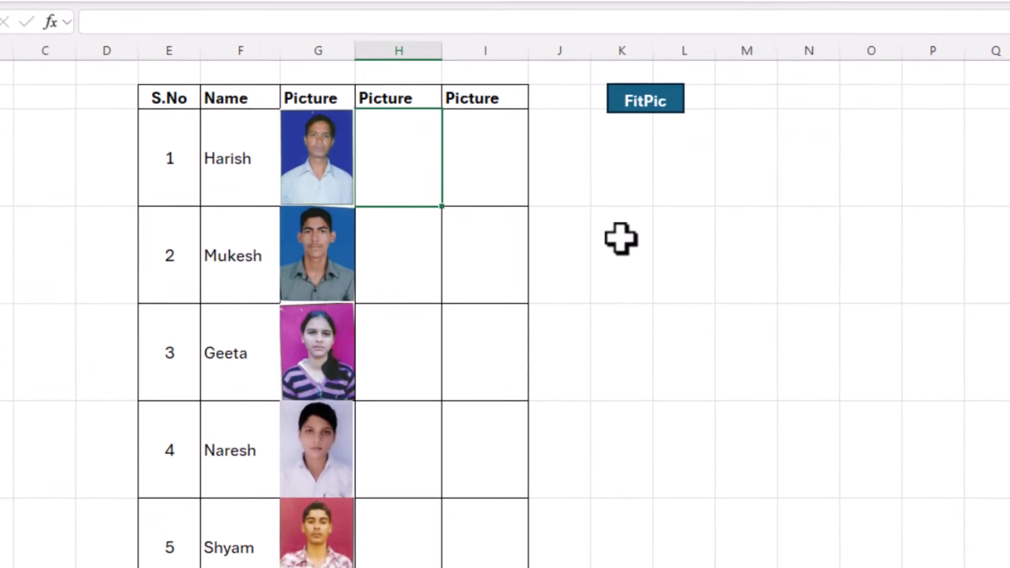
{"action": "left_click_drag", "start_coordinate": [607, 135], "coordinate": [723, 165]}
{"action": "type", "text": "Bulk FitPic"}
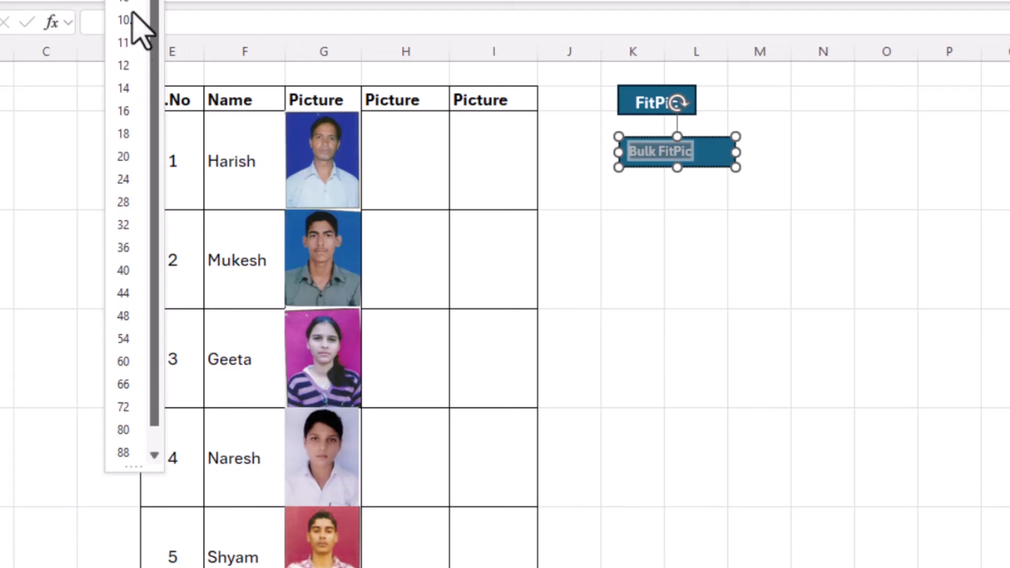
{"action": "left_click", "coordinate": [127, 86]}
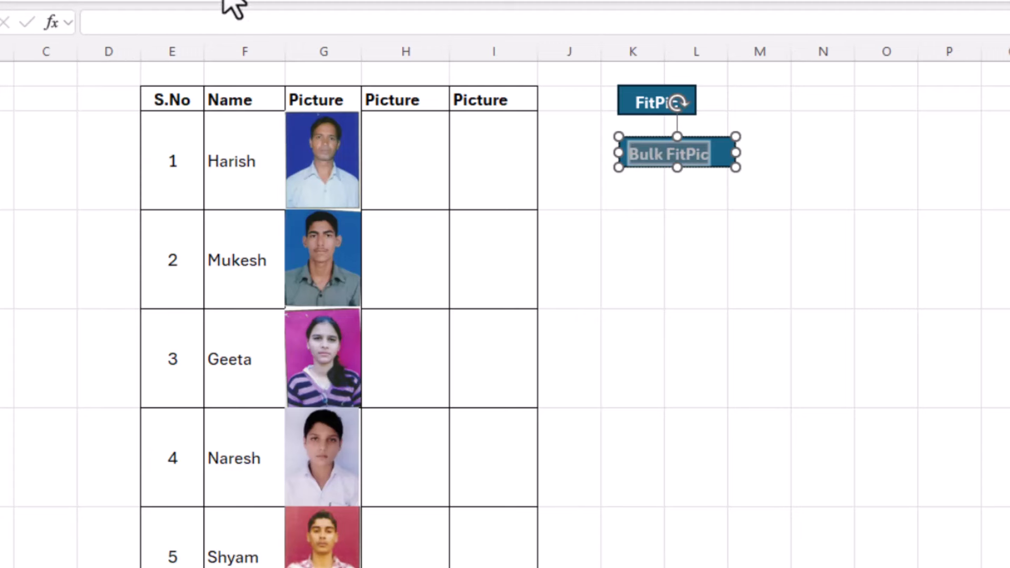
{"action": "left_click", "coordinate": [744, 261]}
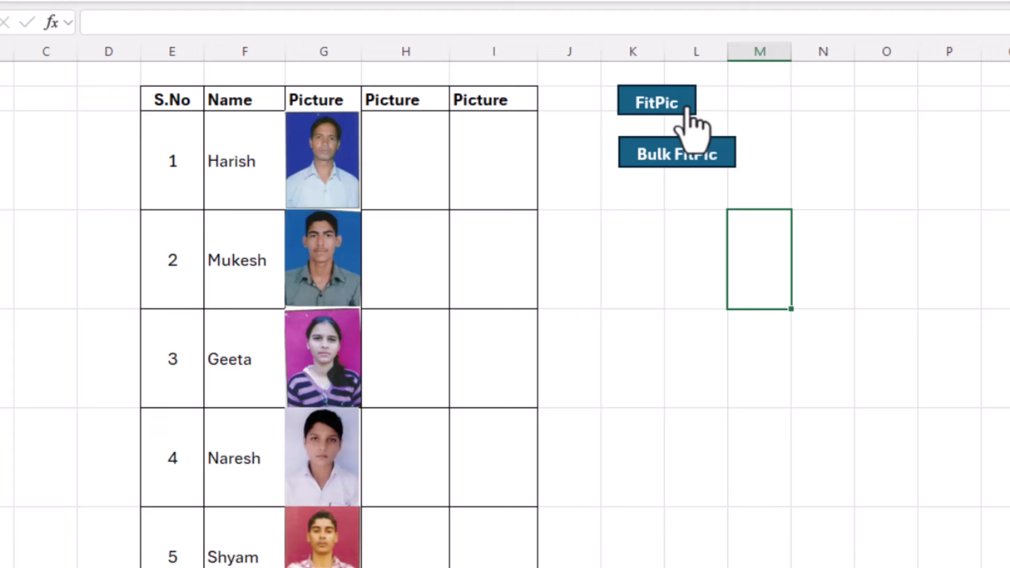
{"action": "left_click", "coordinate": [841, 171]}
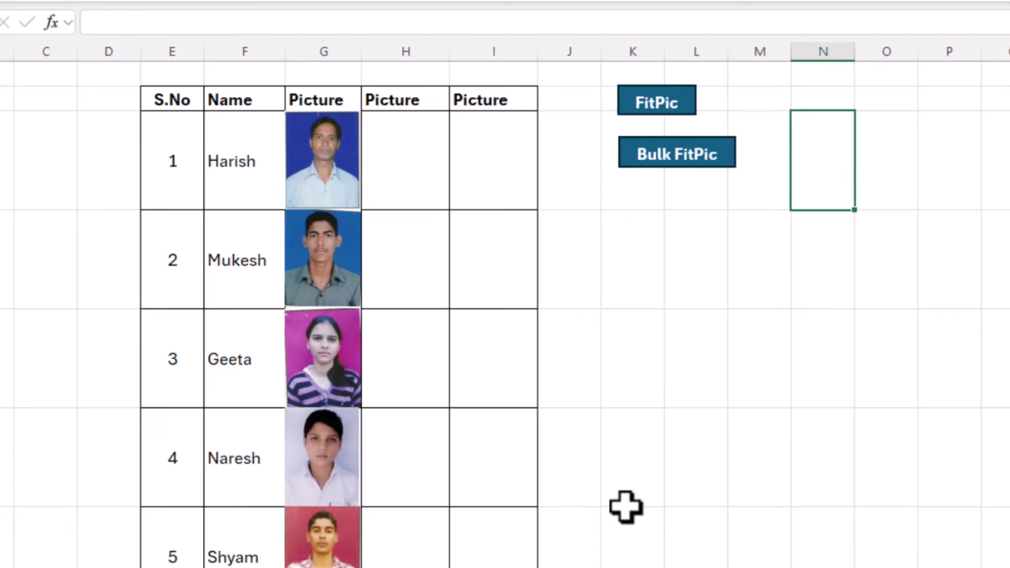
Bring up the multiple-picture macro code in Notepad and insert a new module in the Visual Basic editor.
{"action": "left_click", "coordinate": [584, 567]}
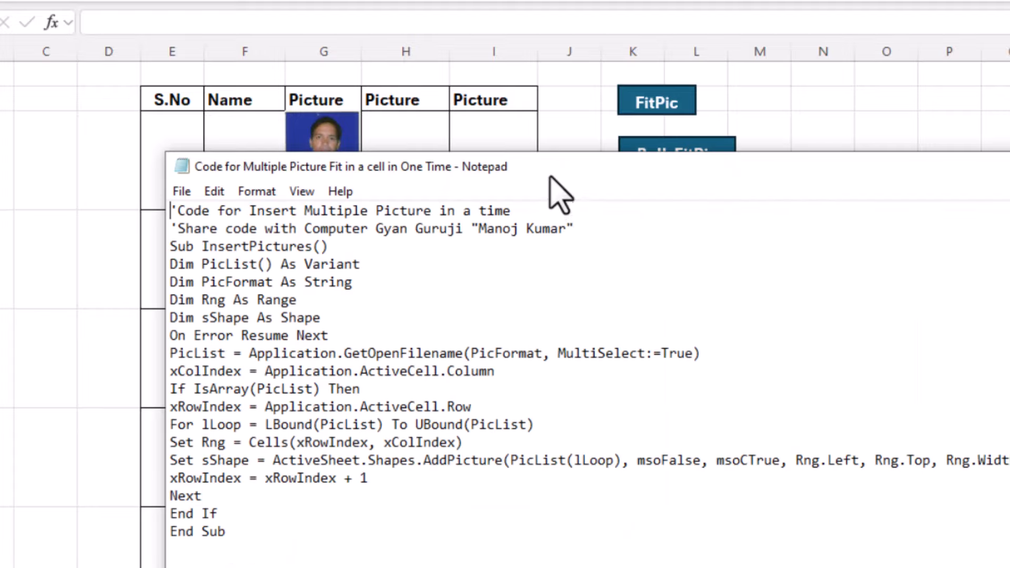
{"action": "left_click_drag", "start_coordinate": [577, 173], "coordinate": [437, 43]}
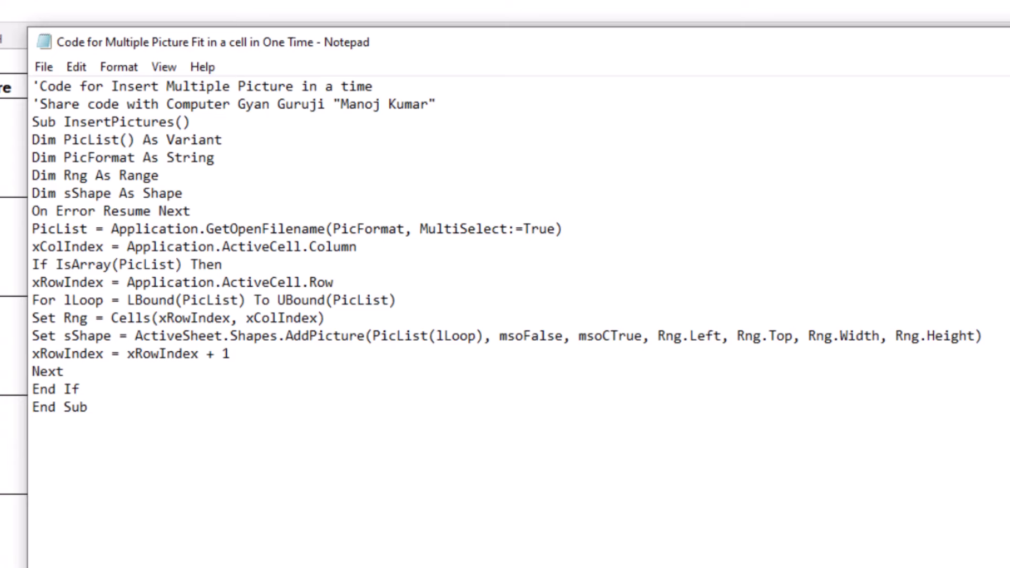
{"action": "mouse_move", "coordinate": [79, 567]}
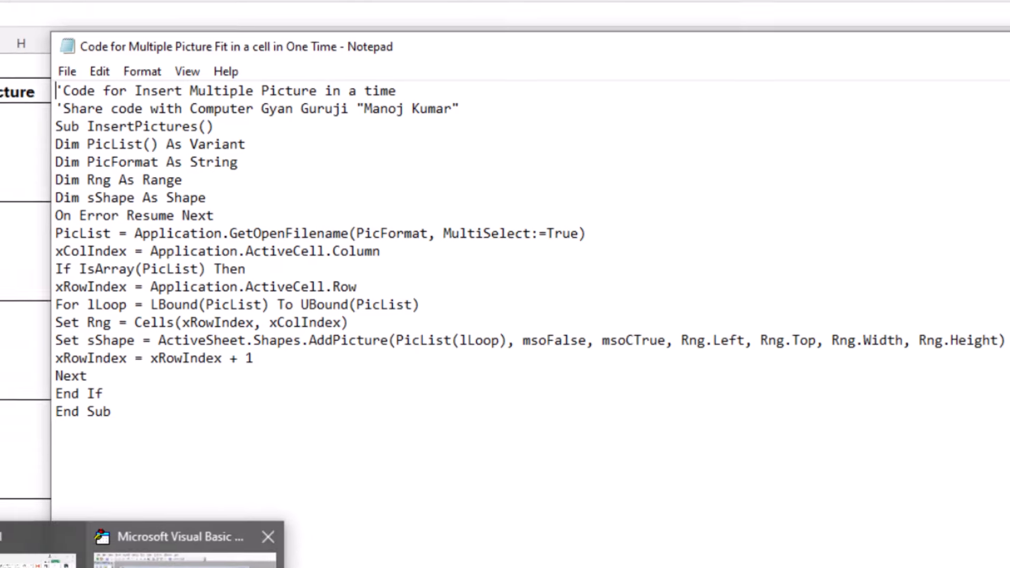
{"action": "left_click", "coordinate": [160, 563]}
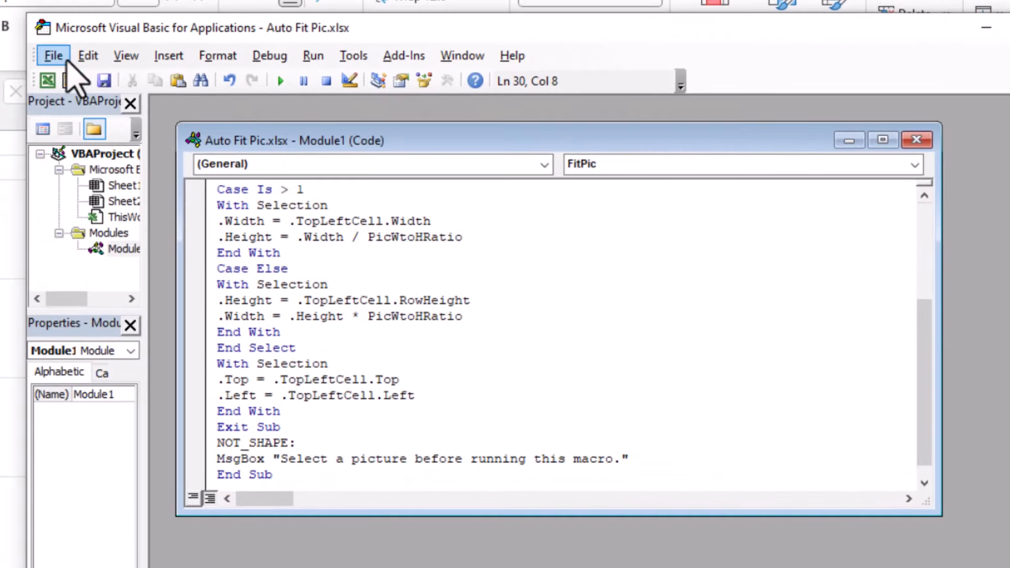
{"action": "left_click", "coordinate": [72, 82]}
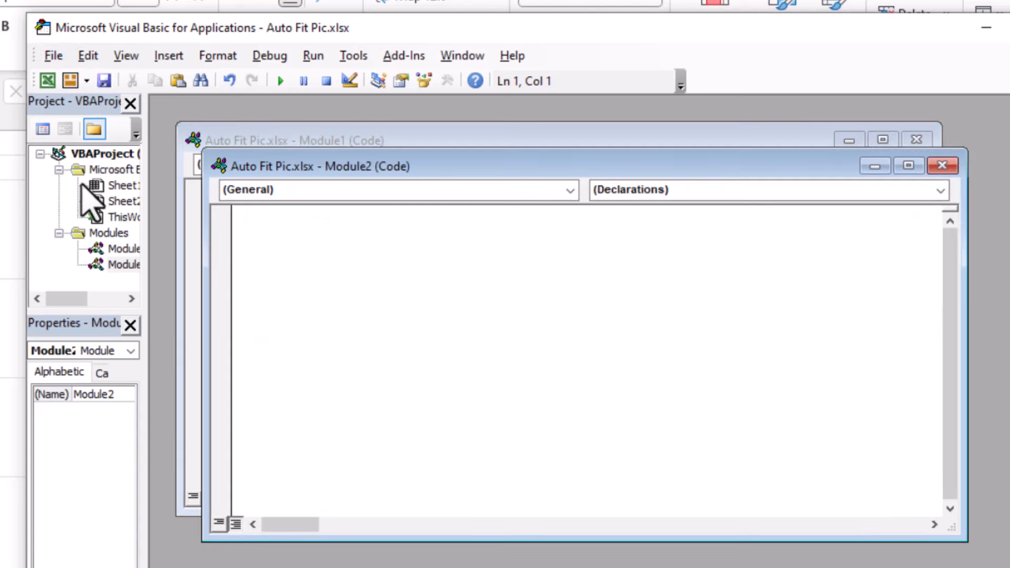
{"action": "left_click_drag", "start_coordinate": [383, 166], "coordinate": [487, 200]}
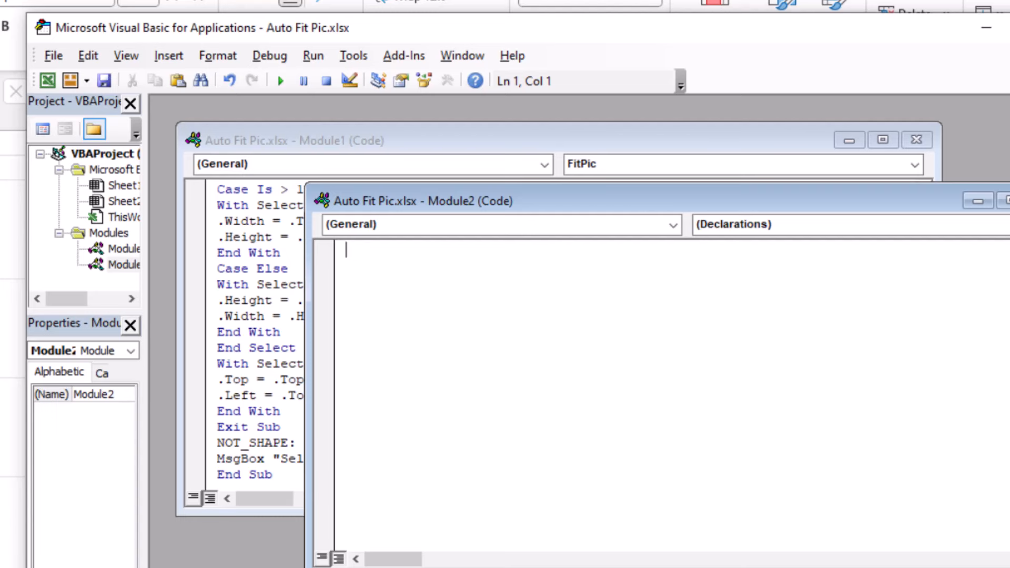
Copy the whole InsertPictures code from Notepad into the new empty module.
{"action": "key", "text": "alt+Tab"}
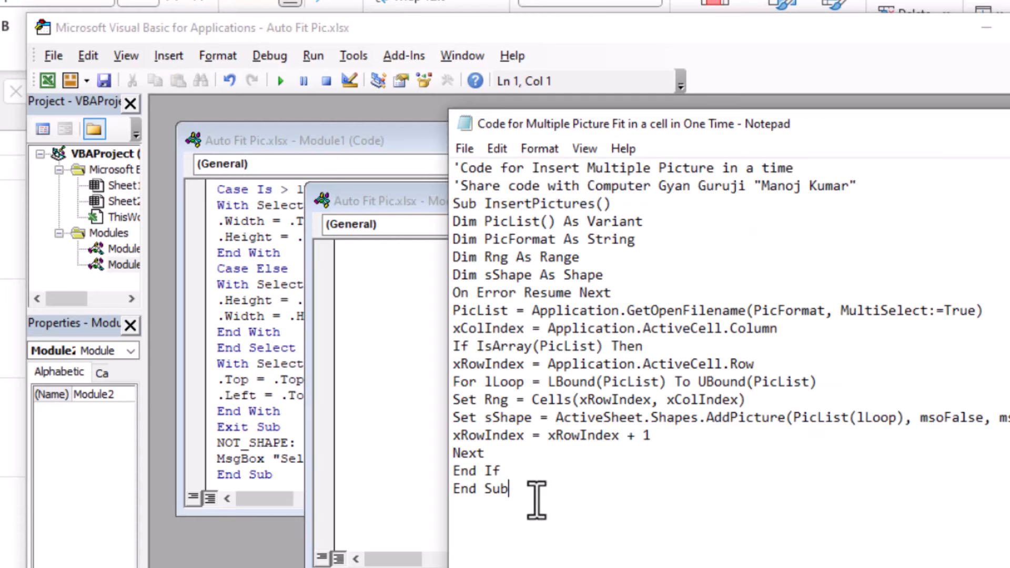
{"action": "left_click_drag", "start_coordinate": [537, 500], "coordinate": [412, 147]}
{"action": "key", "text": "ctrl+c"}
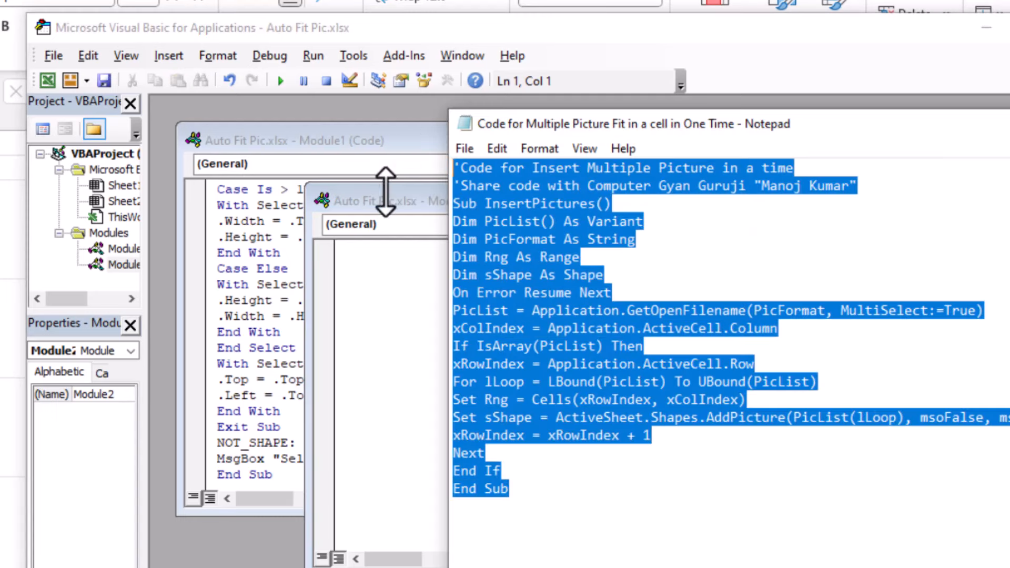
{"action": "left_click", "coordinate": [361, 327]}
{"action": "key", "text": "ctrl+v"}
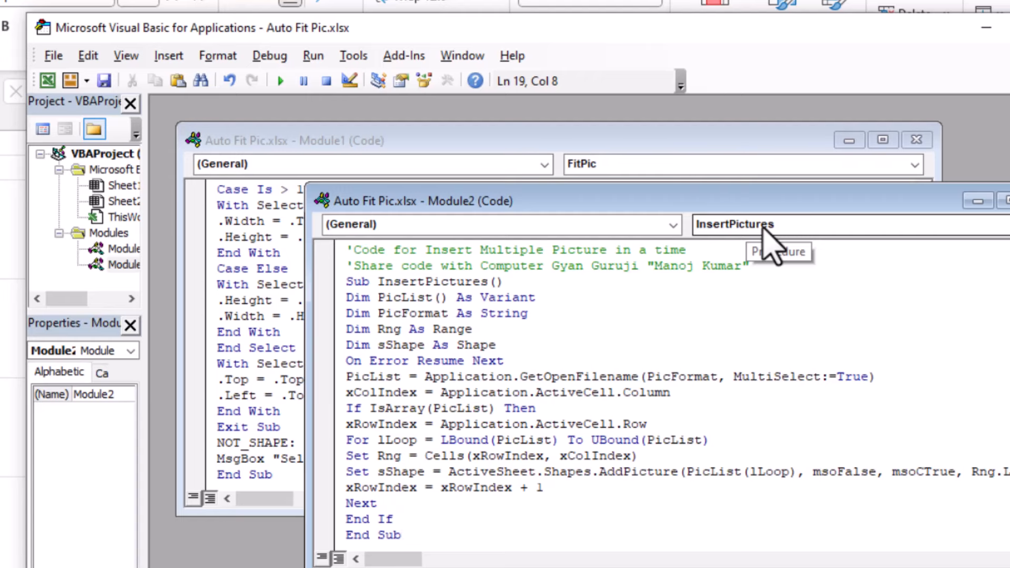
Return to the Excel worksheet and assign the InsertPictures macro to the Bulk FitPic button.
{"action": "key", "text": "alt+F11"}
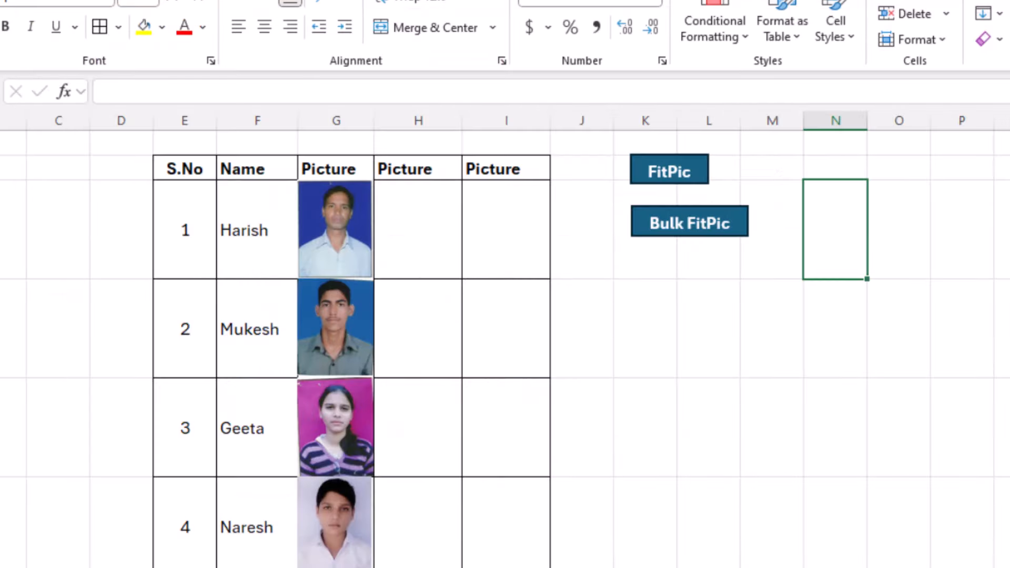
{"action": "right_click", "coordinate": [739, 215]}
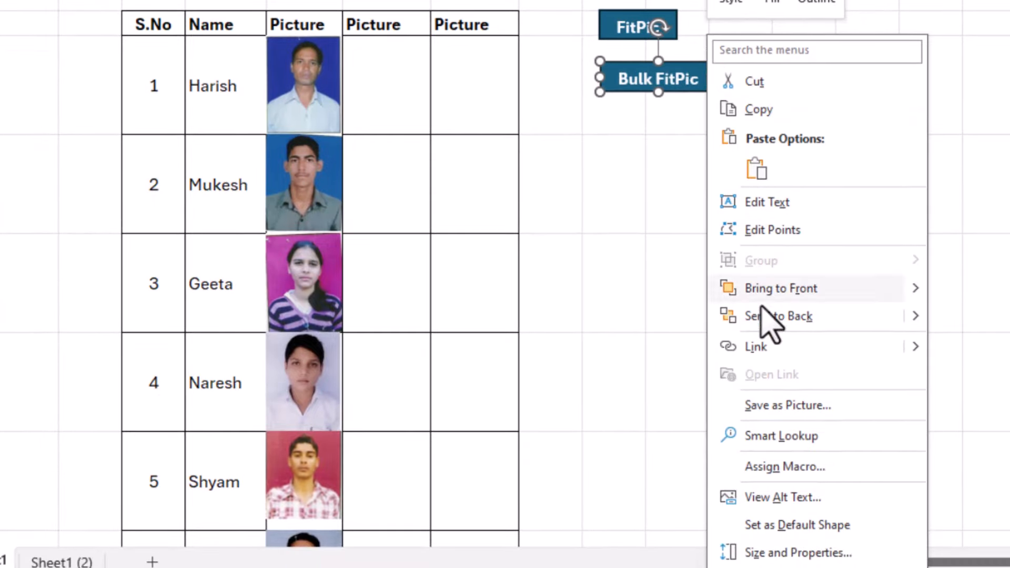
{"action": "left_click", "coordinate": [789, 467]}
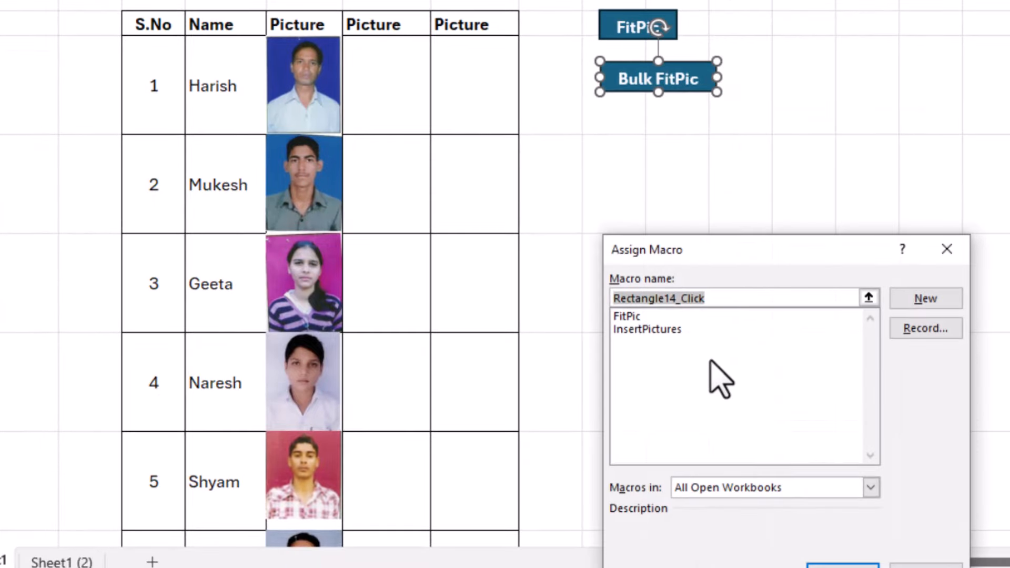
{"action": "left_click", "coordinate": [648, 330]}
{"action": "left_click", "coordinate": [842, 565]}
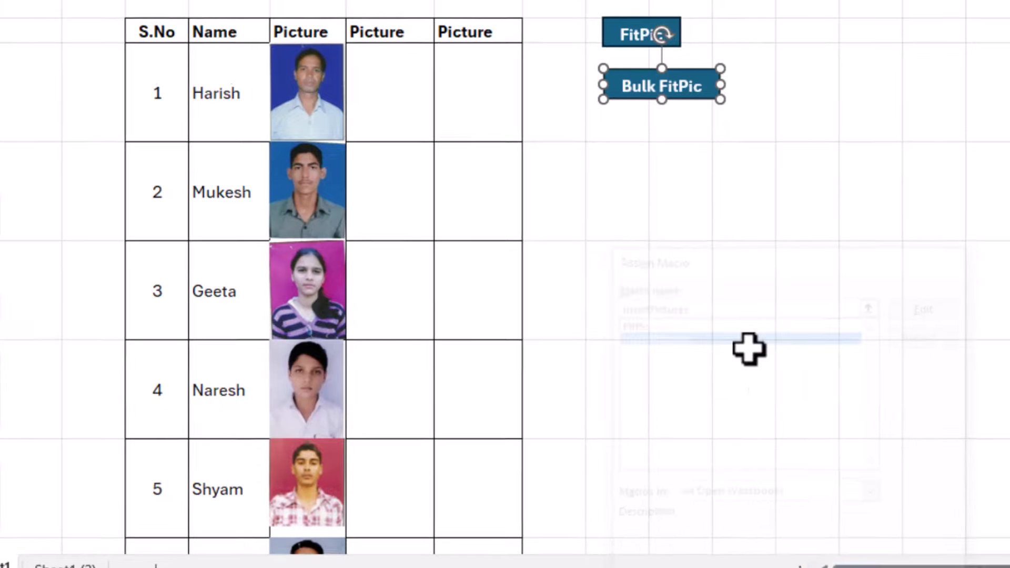
{"action": "left_click", "coordinate": [725, 280]}
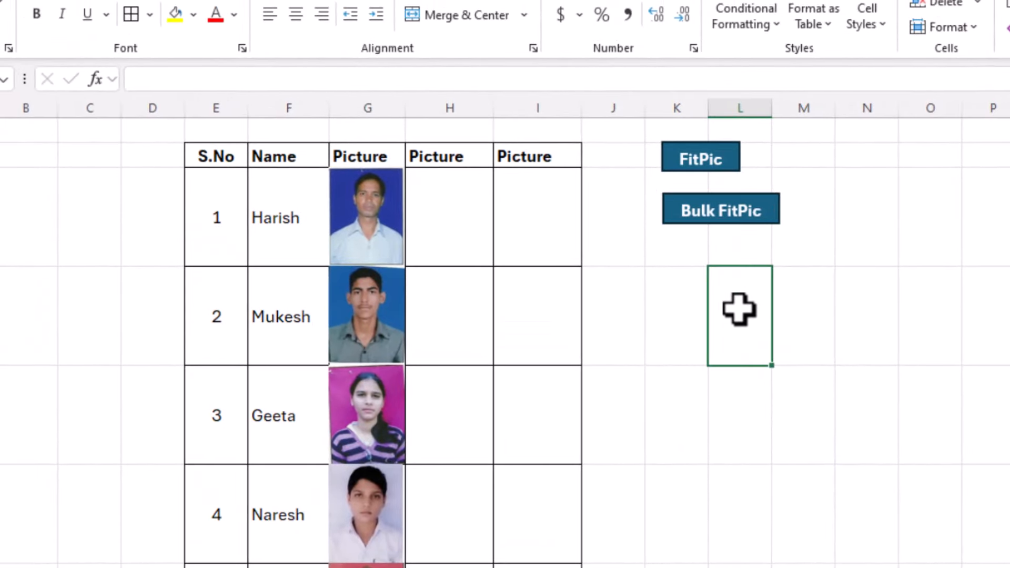
{"action": "left_click", "coordinate": [463, 193]}
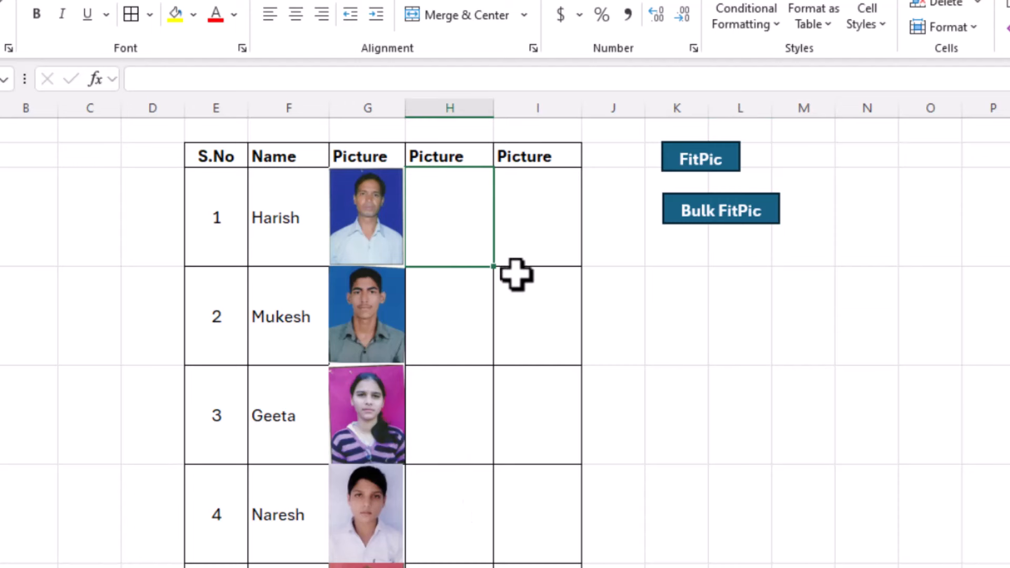
{"action": "left_click", "coordinate": [527, 218]}
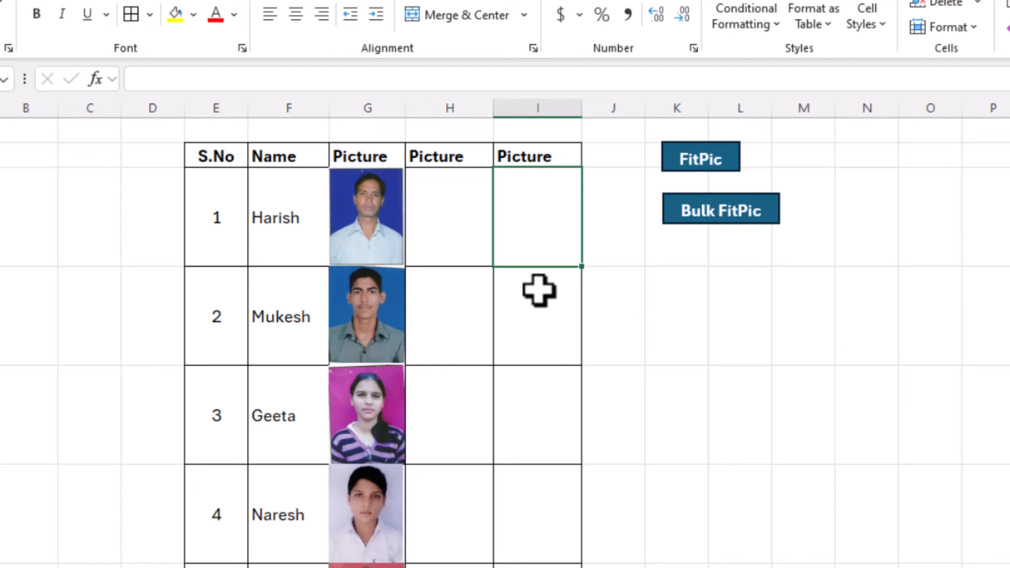
{"action": "left_click", "coordinate": [545, 339]}
{"action": "left_click", "coordinate": [547, 392]}
{"action": "left_click", "coordinate": [546, 503]}
{"action": "left_click", "coordinate": [535, 340]}
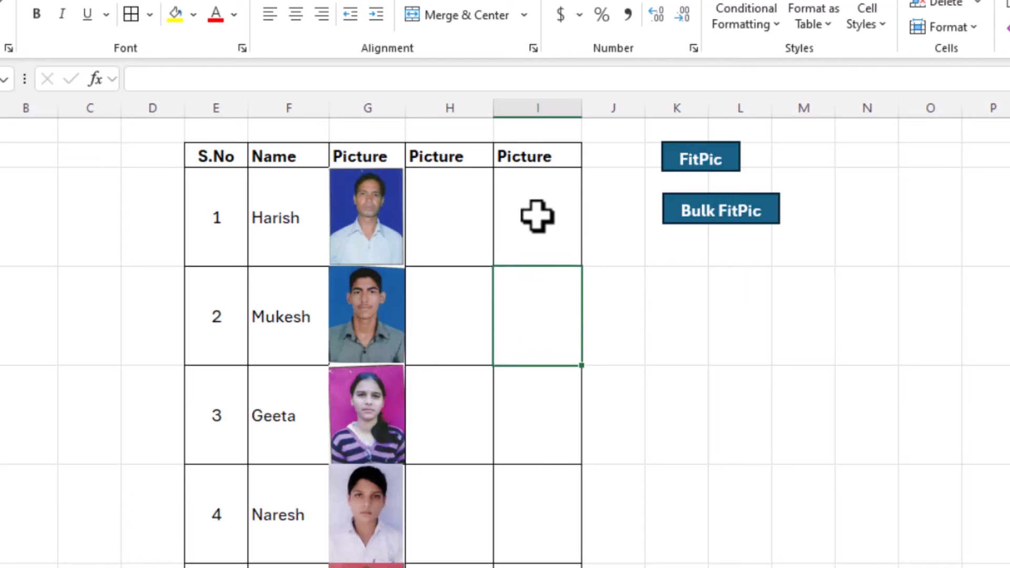
Run Bulk FitPic from the first empty cell in column I and insert pictures 101 to 106 from the Desktop's Picture folder.
{"action": "left_click", "coordinate": [538, 216]}
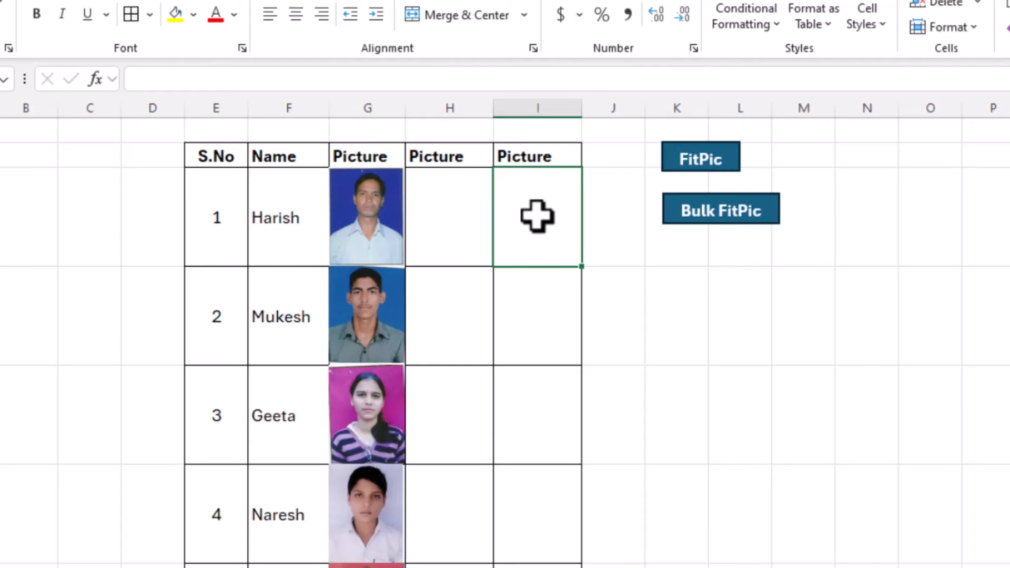
{"action": "left_click", "coordinate": [713, 213]}
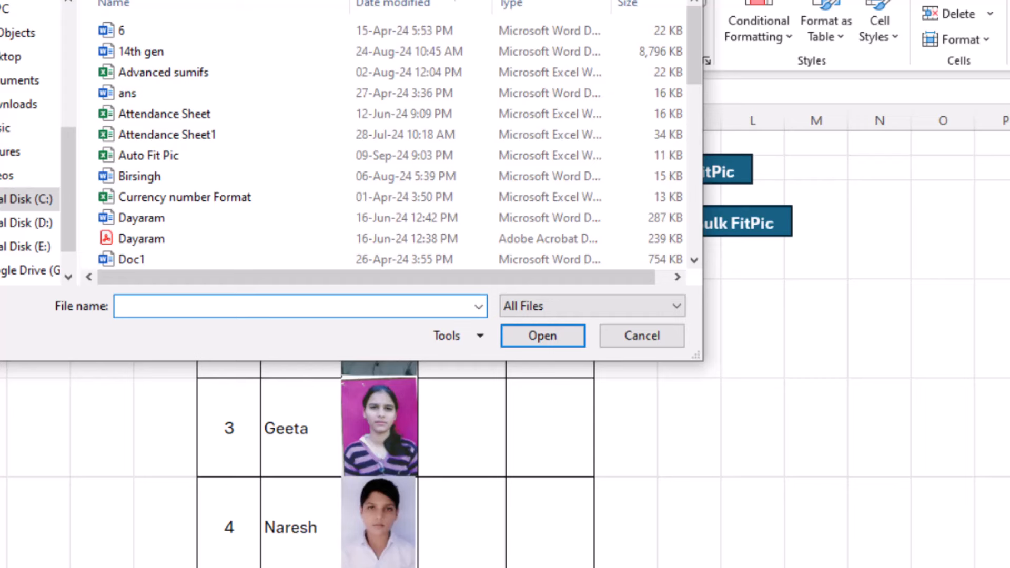
{"action": "left_click_drag", "start_coordinate": [401, 0], "coordinate": [531, 0]}
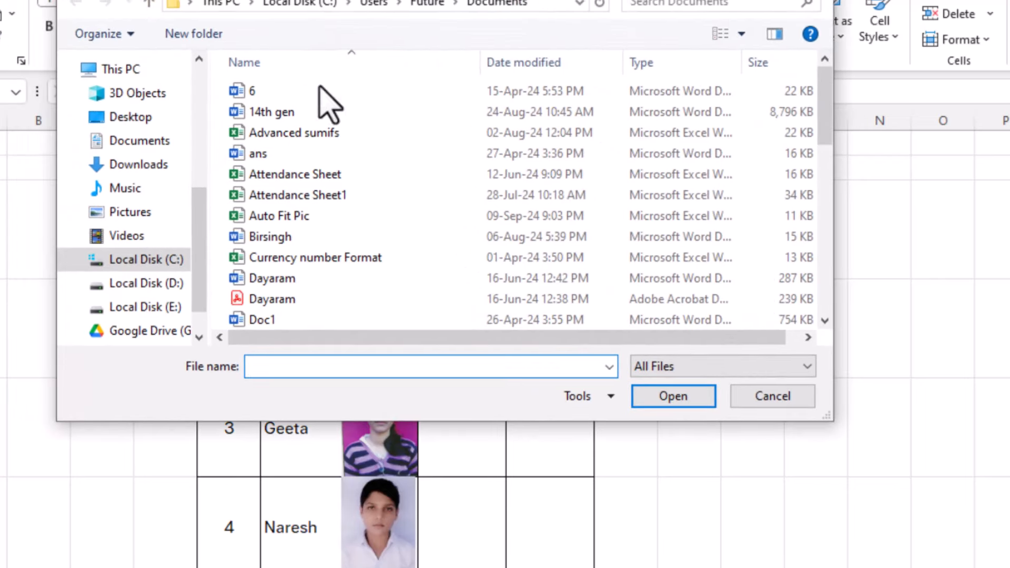
{"action": "left_click", "coordinate": [132, 118]}
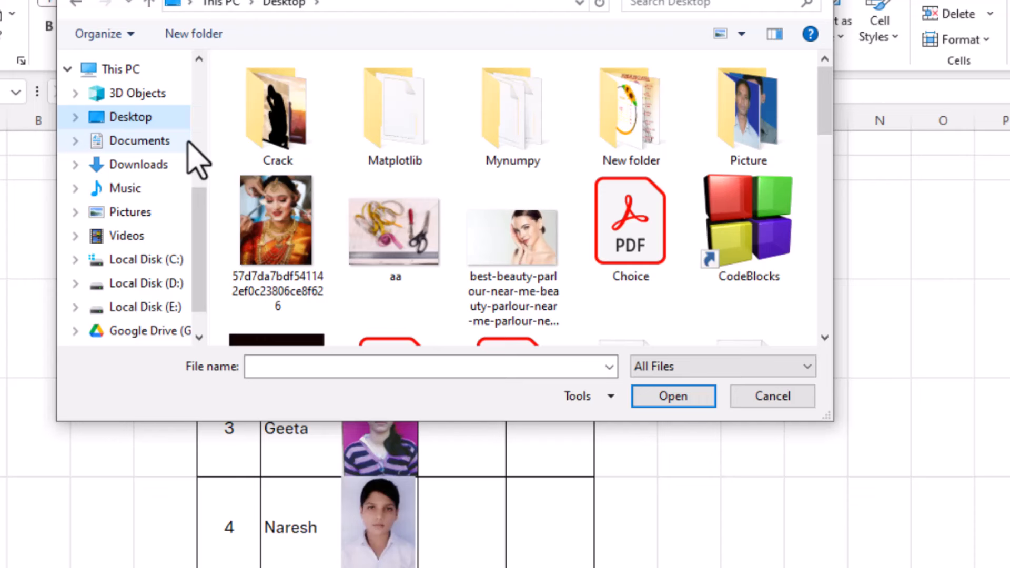
{"action": "left_click", "coordinate": [725, 128]}
{"action": "double_click", "coordinate": [724, 127]}
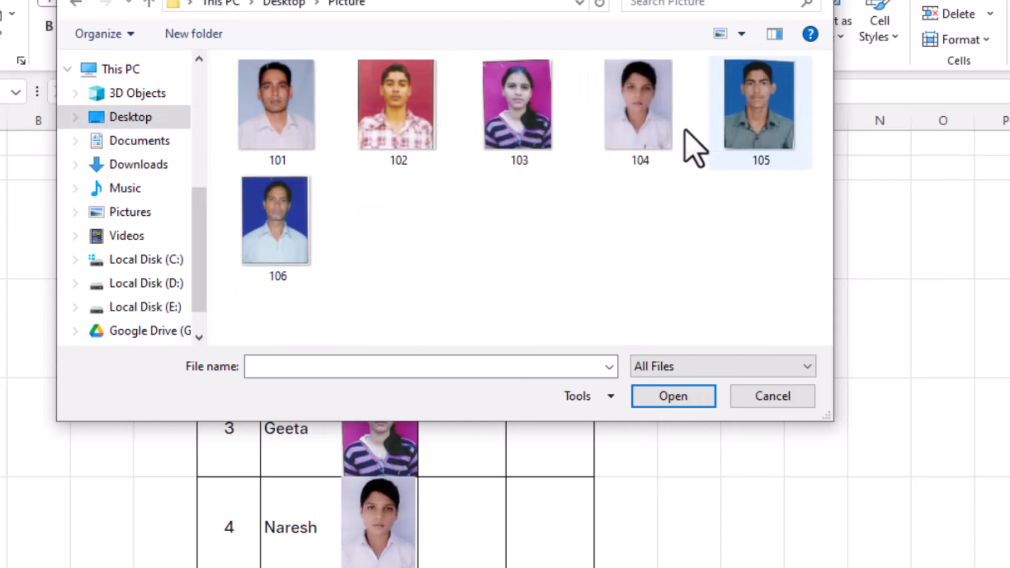
{"action": "left_click", "coordinate": [285, 131]}
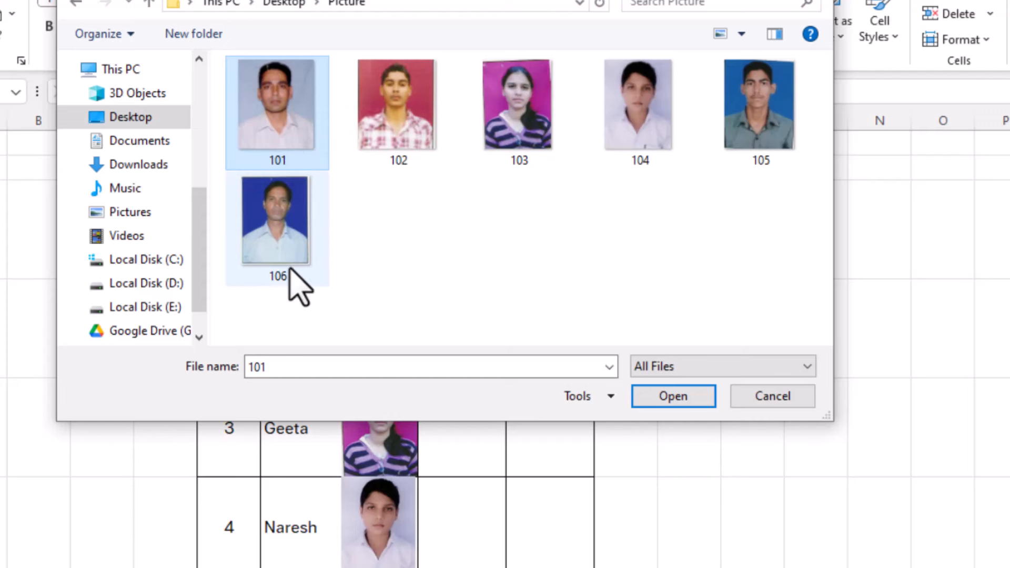
{"action": "left_click", "coordinate": [279, 248], "text": "shift"}
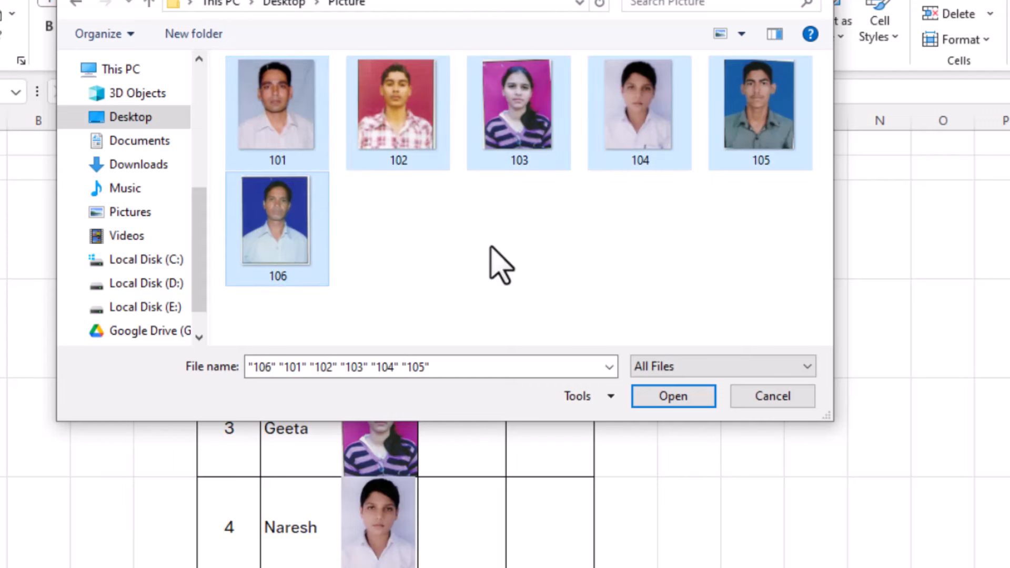
{"action": "left_click", "coordinate": [674, 398]}
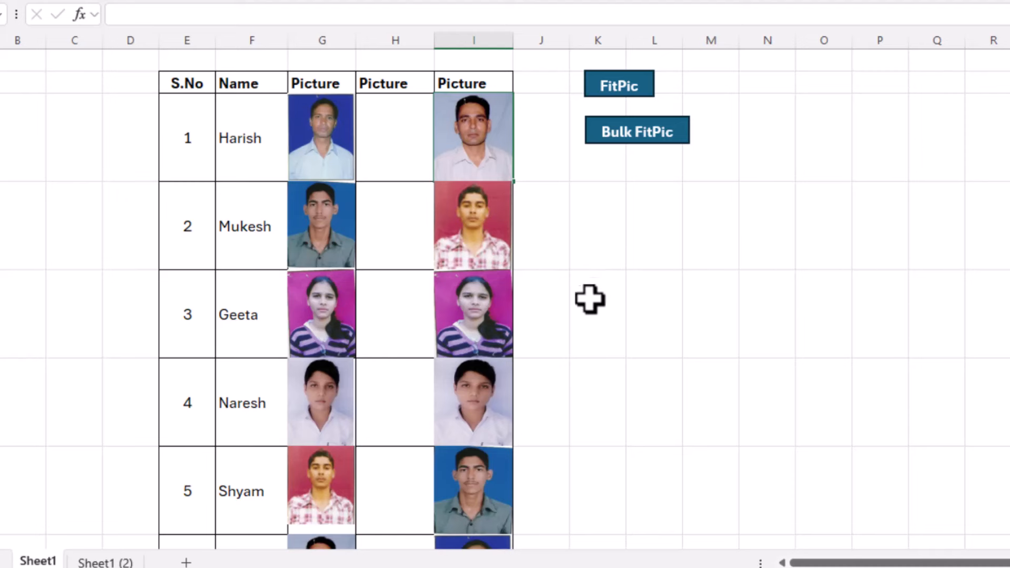
Check the order of the source photos in the Picture folder in File Explorer and return to the Excel worksheet.
{"action": "left_click", "coordinate": [518, 567]}
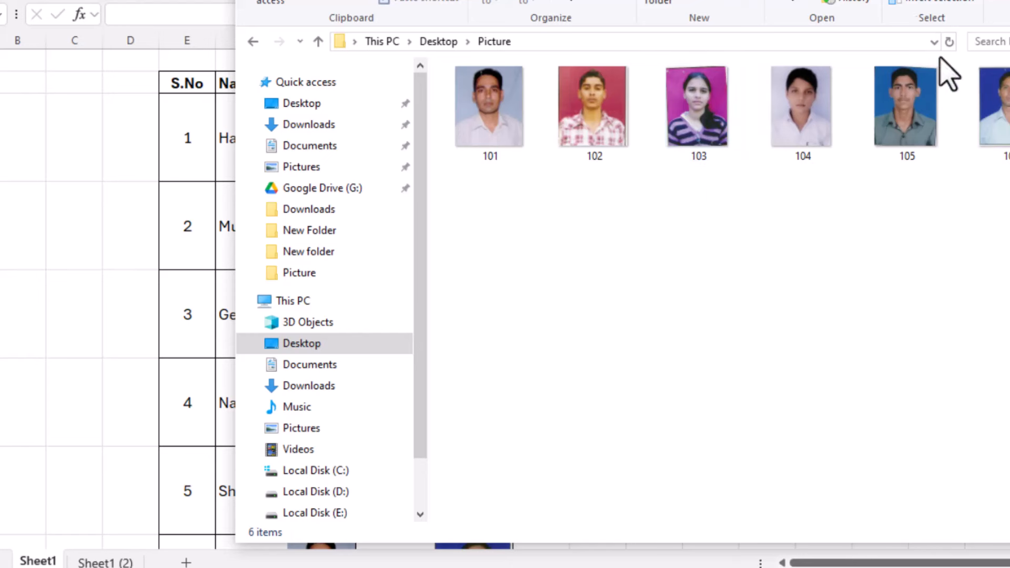
{"action": "key", "text": "alt+Tab"}
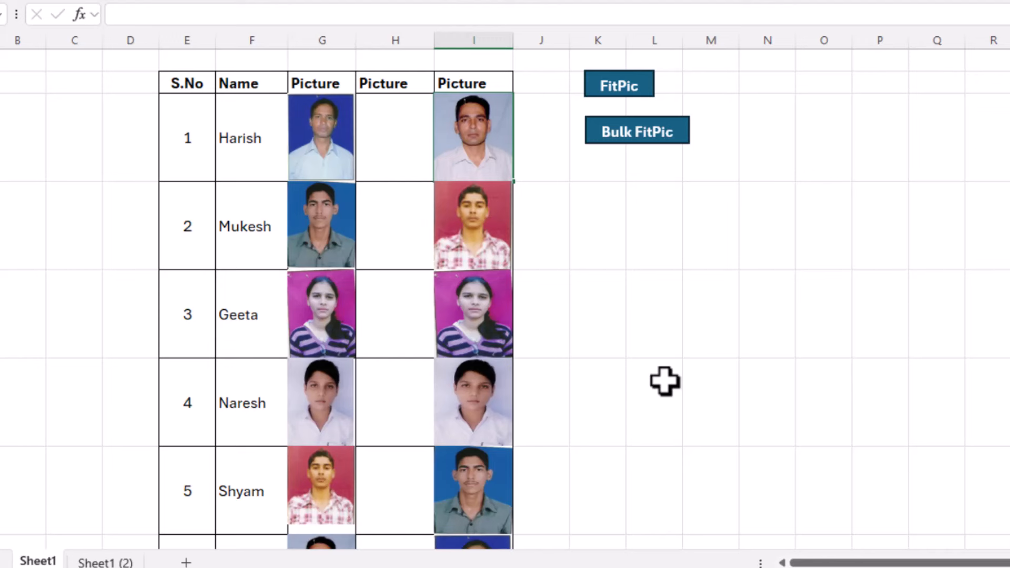
Save the workbook without erasing the VB project and save a copy named Auto Fit Pic as an Excel Macro-Enabled Workbook in Documents.
{"action": "key", "text": "ctrl+s"}
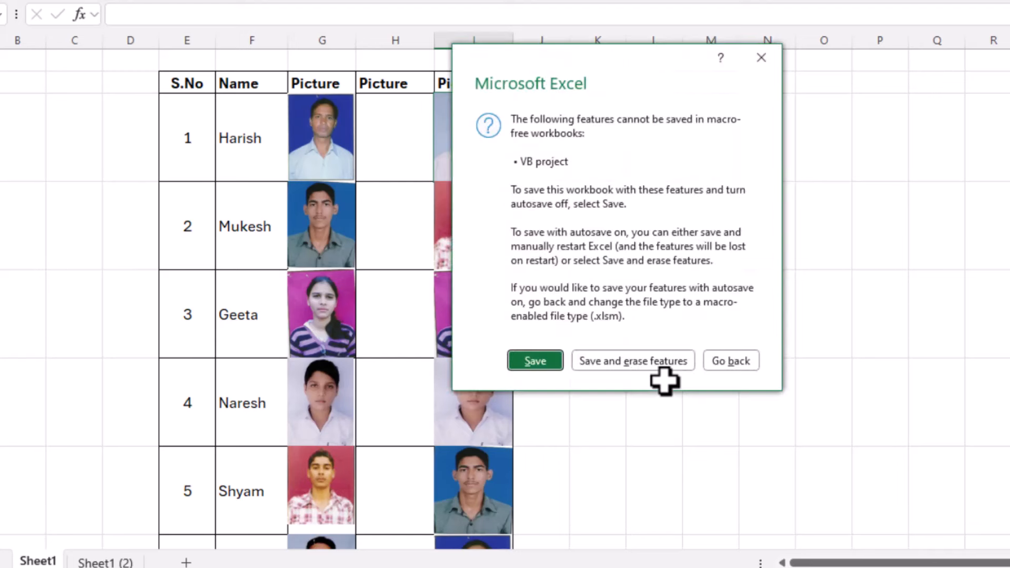
{"action": "left_click", "coordinate": [536, 361]}
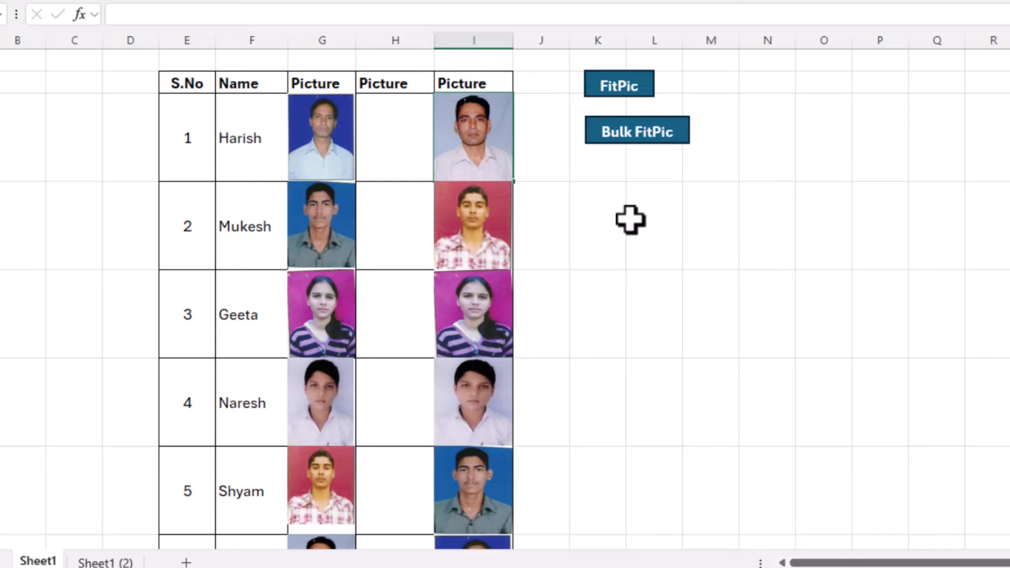
{"action": "key", "text": "F12"}
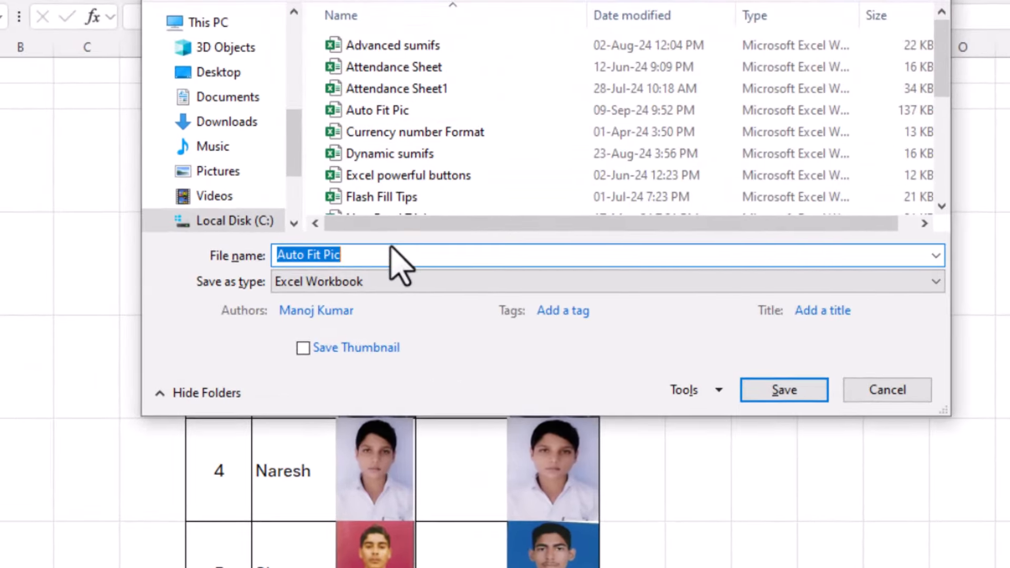
{"action": "left_click", "coordinate": [390, 255]}
{"action": "left_click", "coordinate": [376, 289]}
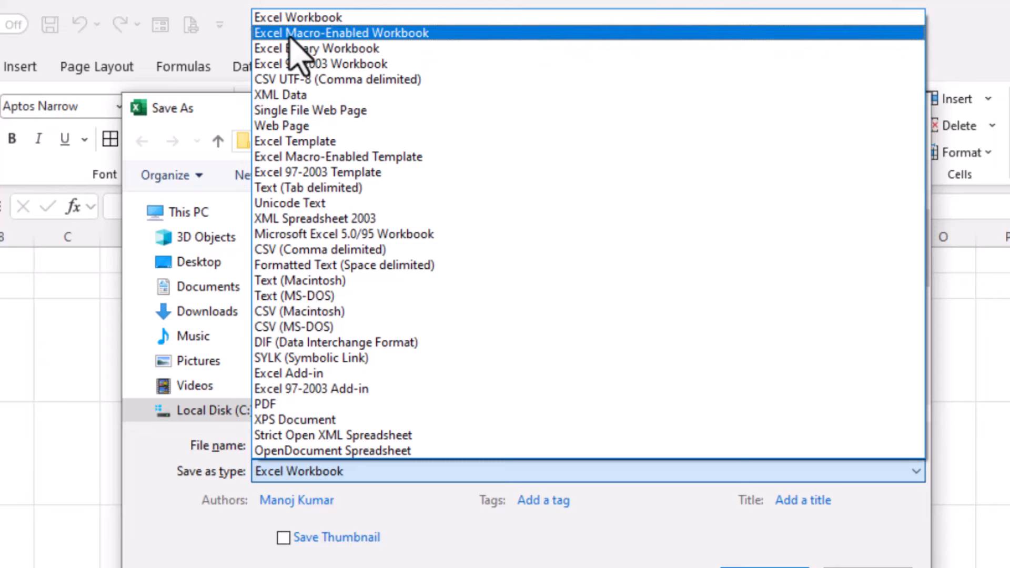
{"action": "left_click", "coordinate": [337, 34]}
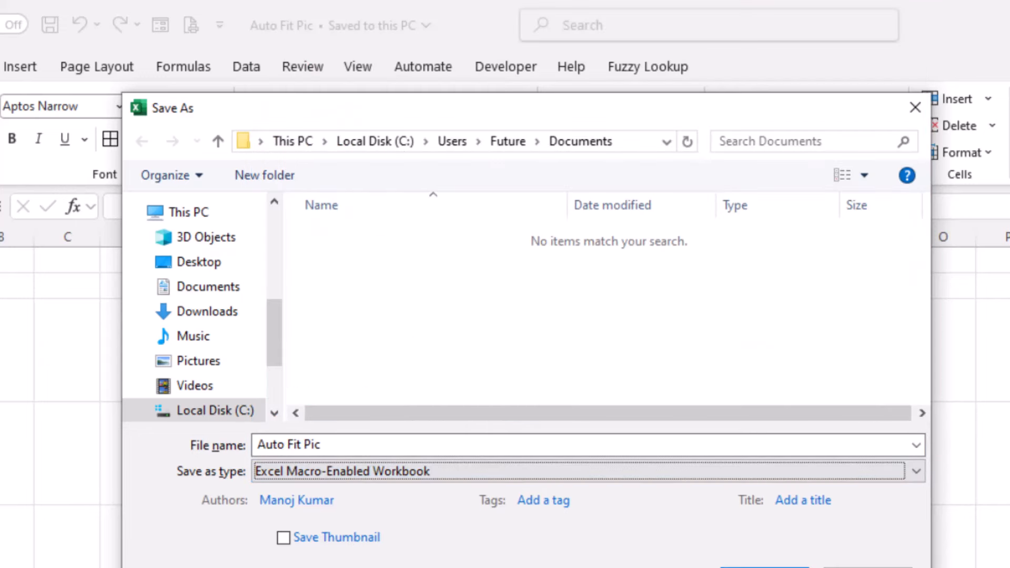
{"action": "left_click", "coordinate": [764, 567]}
{"action": "left_click", "coordinate": [694, 466]}
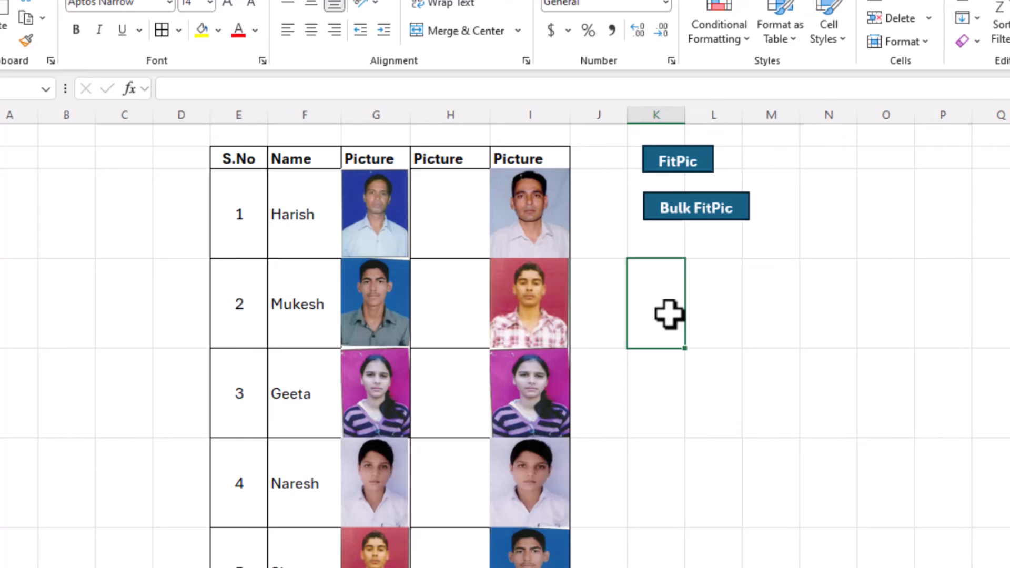
Close the workbook, reopen the recent macro-enabled file Auto Fit Pic.xlsm with macros enabled, and select an empty cell below the macro buttons.
{"action": "key", "text": "ctrl+w"}
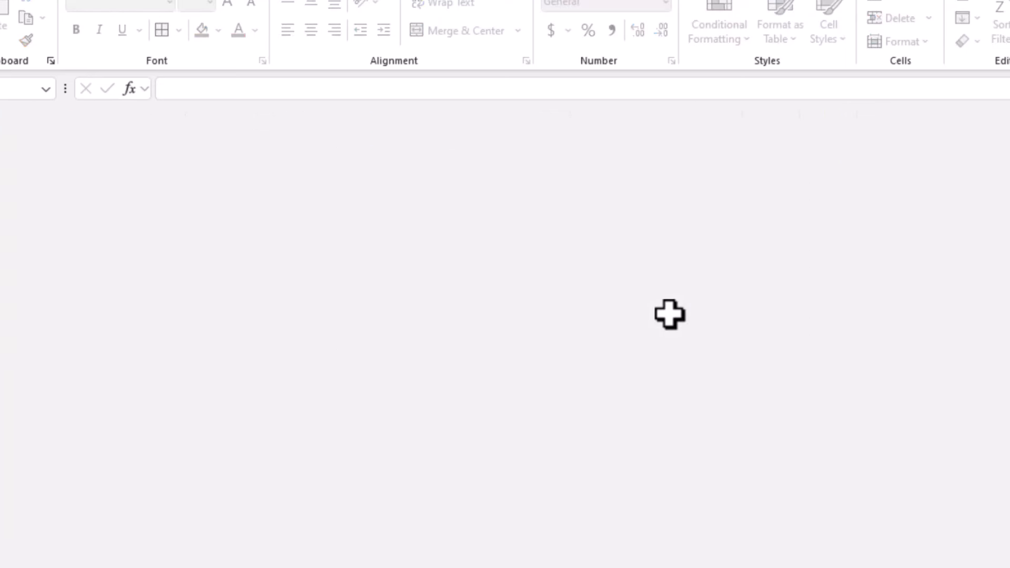
{"action": "key", "text": "ctrl+o"}
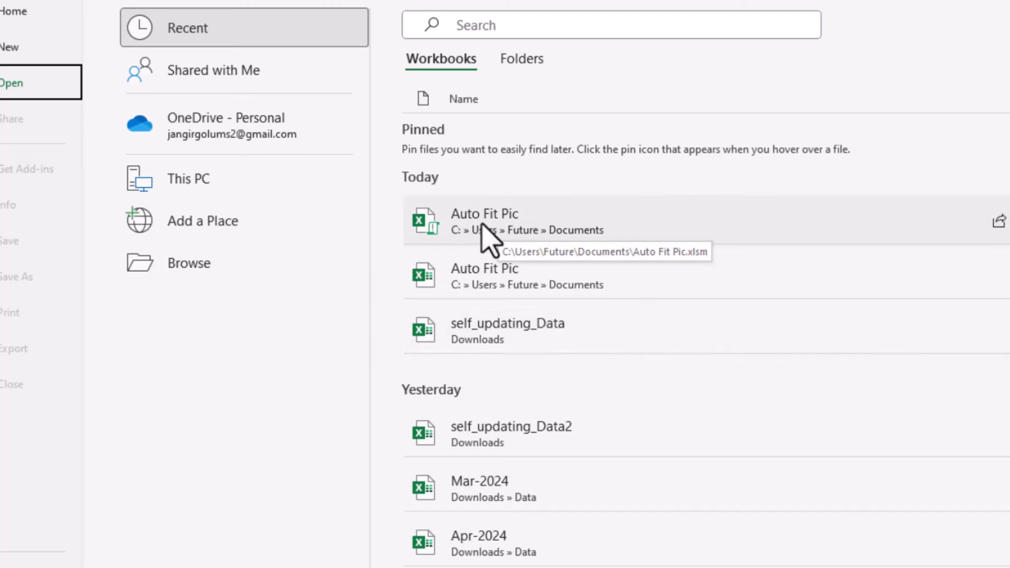
{"action": "left_click", "coordinate": [506, 225]}
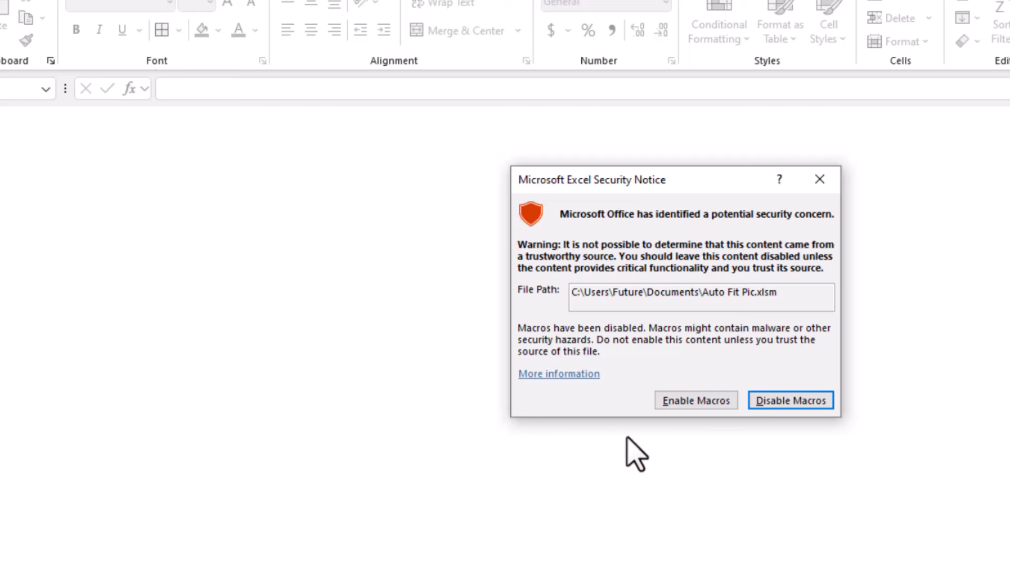
{"action": "left_click", "coordinate": [690, 405]}
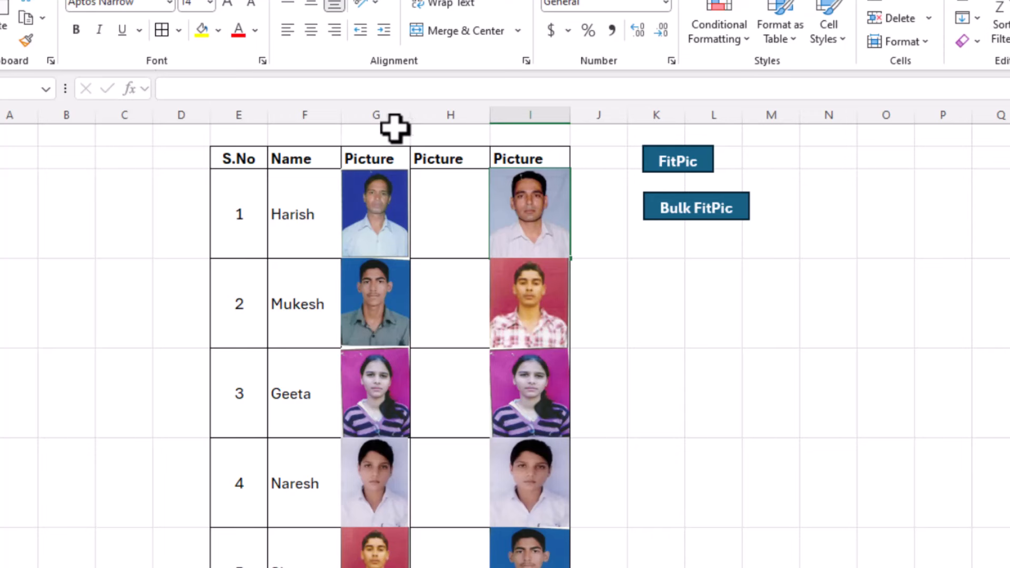
{"action": "left_click", "coordinate": [717, 345]}
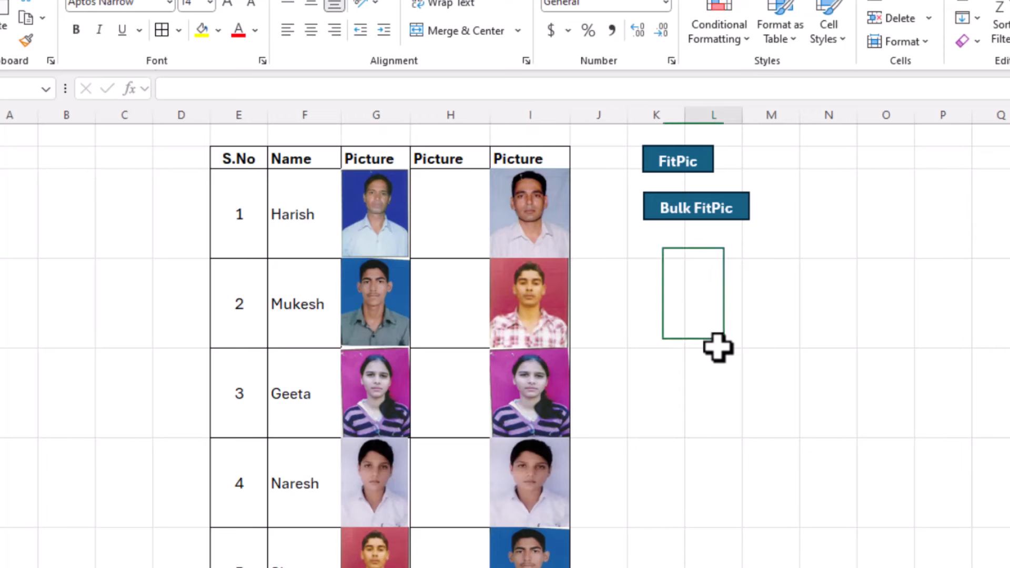
{"action": "left_click", "coordinate": [654, 288]}
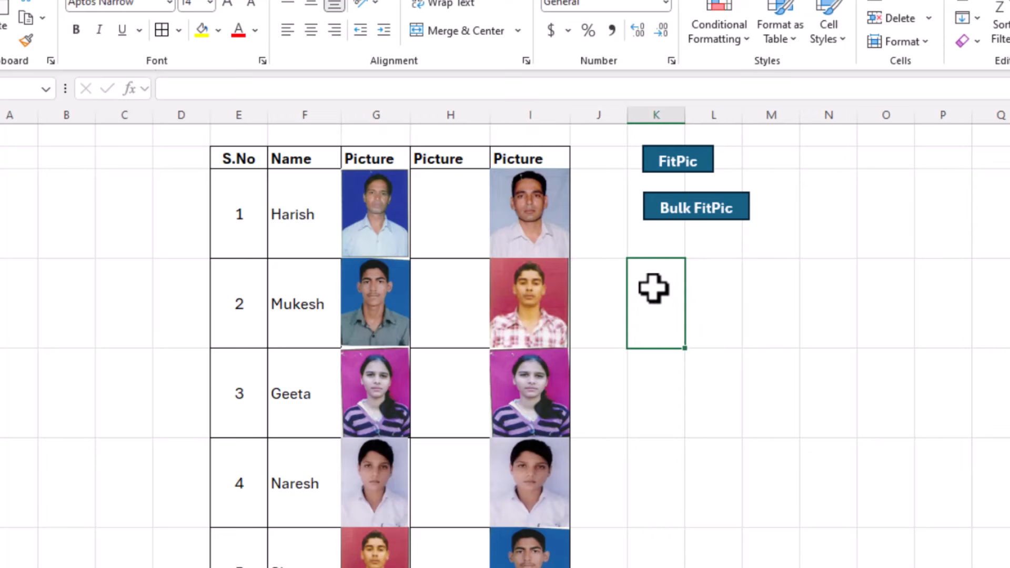